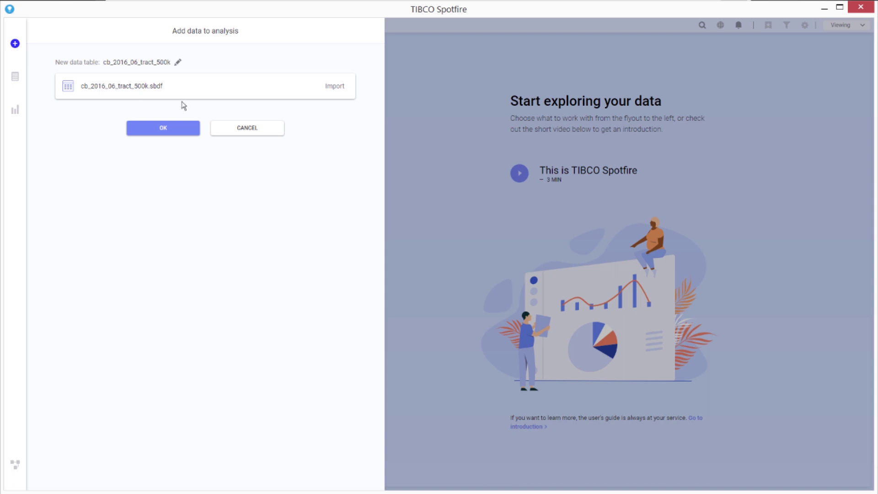
# Load cb_2016_06_tract_500k into the analysis and display its 8,041 rows as a Table.
pyautogui.click(168, 128)
pyautogui.click(451, 286)
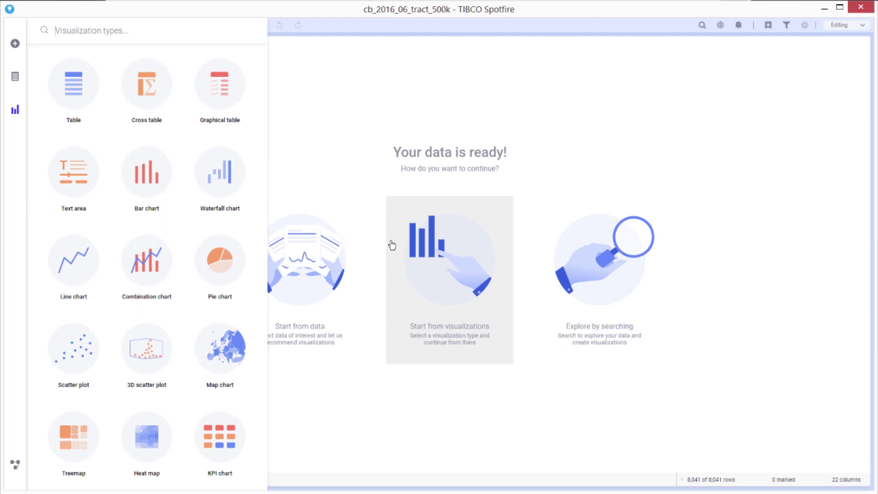
pyautogui.click(91, 102)
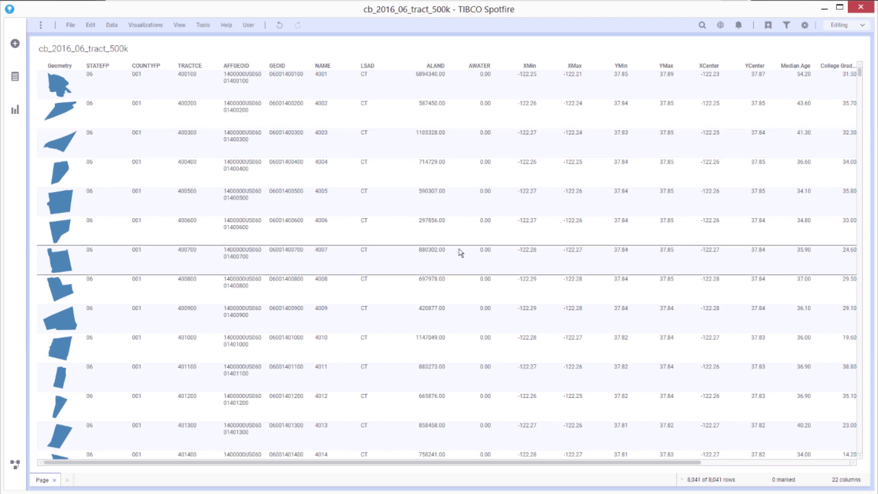
# Close the table and create a Map chart of California's census tracts instead.
pyautogui.rightClick(404, 258)
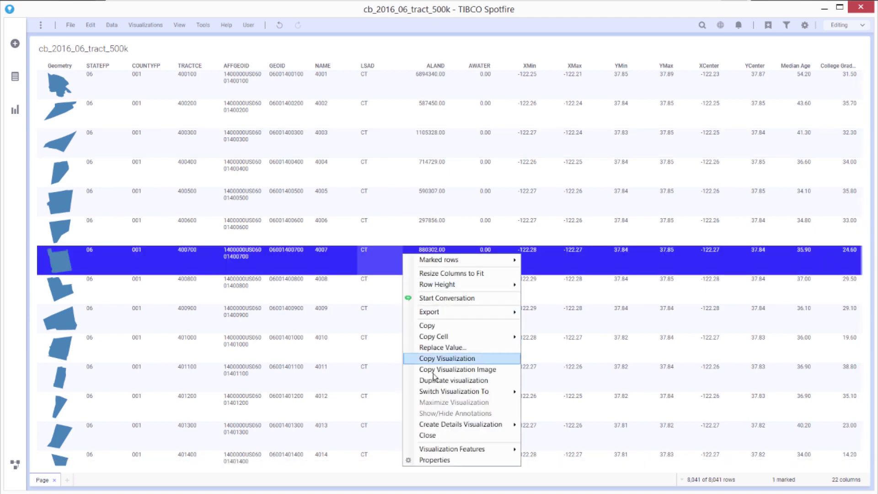
pyautogui.click(443, 435)
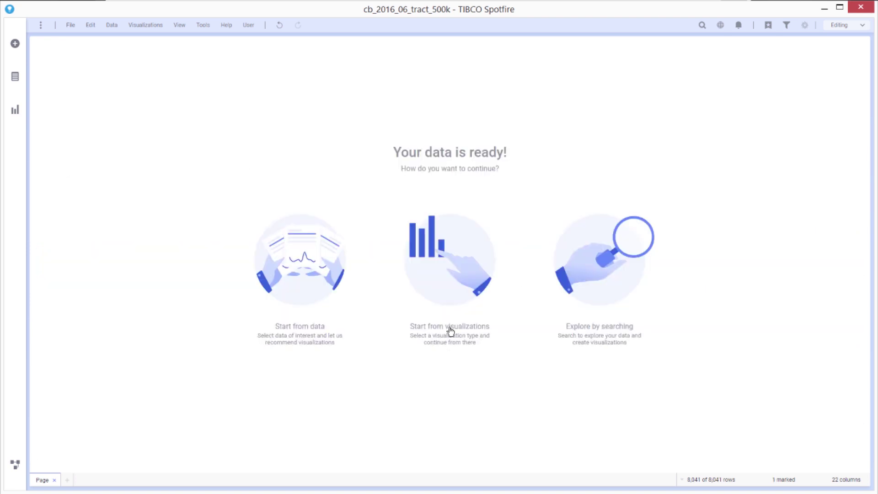
pyautogui.click(446, 276)
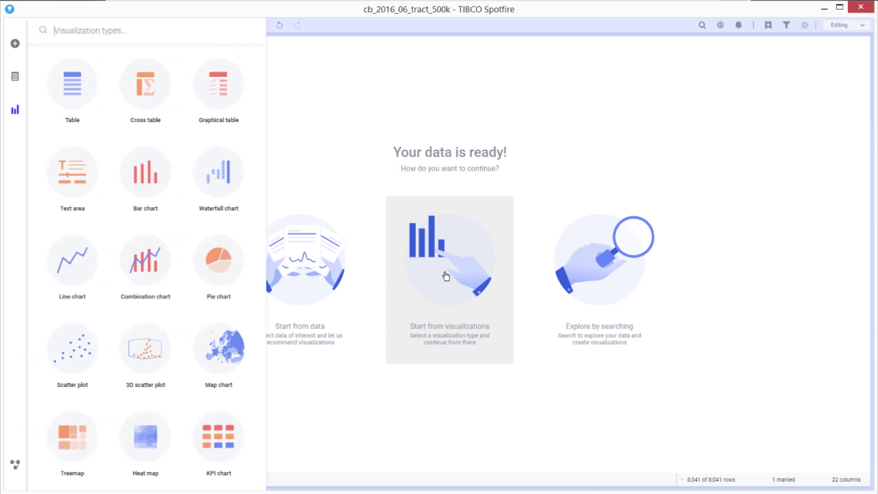
pyautogui.click(242, 358)
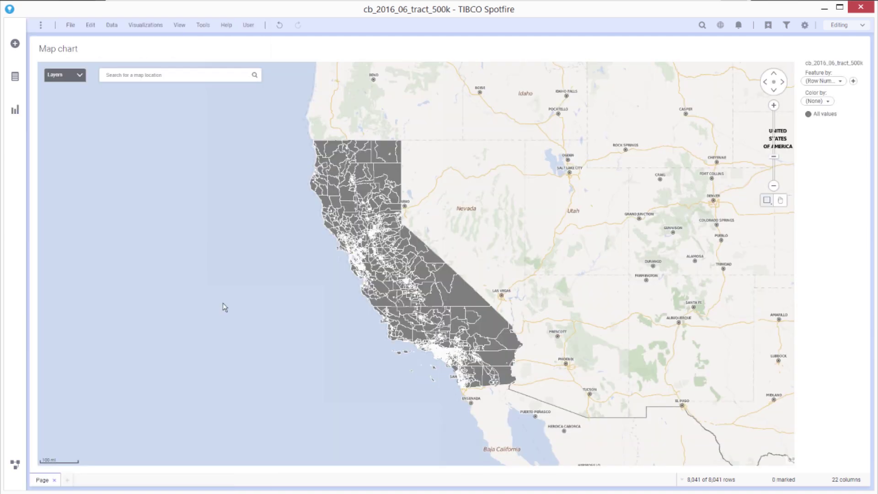
# Switch to Firefox's census.gov 'Geographic Terms and Concepts – Census Tract' page.
pyautogui.hotkey('alt', 'Tab')
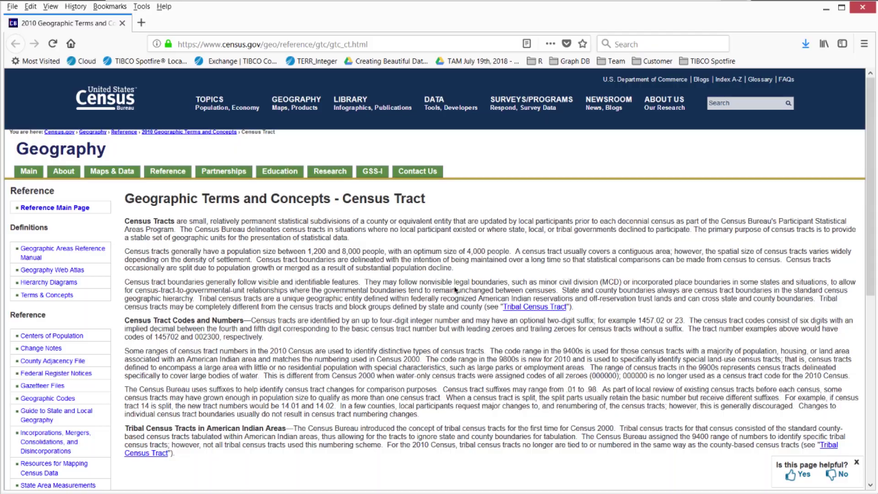
# Return to Spotfire and show the Data in analysis panel from the View menu.
pyautogui.hotkey('alt', 'Tab')
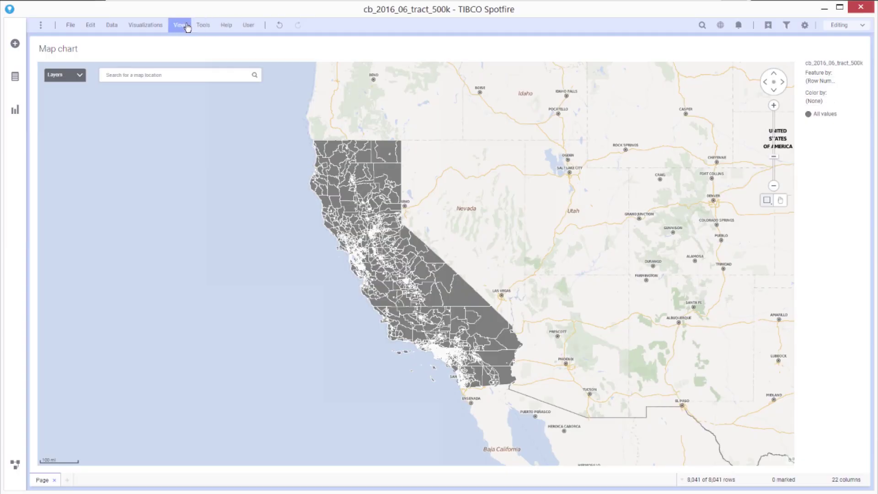
pyautogui.click(187, 27)
pyautogui.click(188, 41)
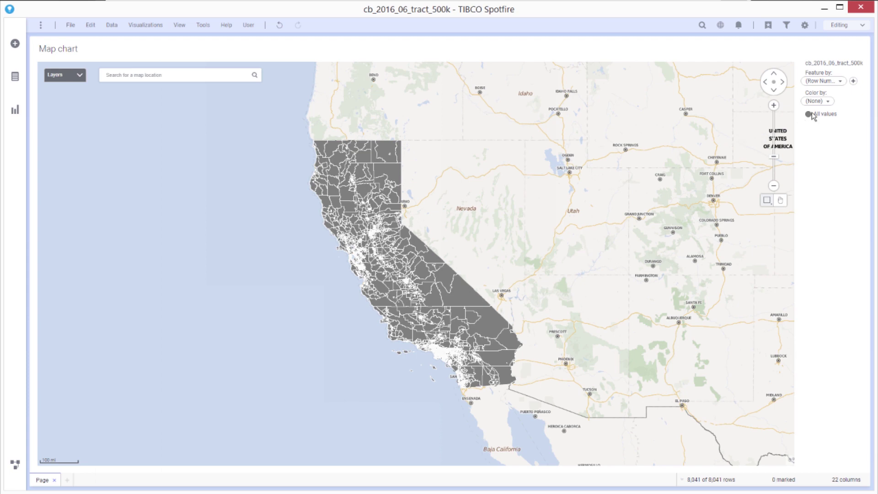
# Color the tract map by Median Age, then College Graduate, then Median Income.
pyautogui.click(823, 103)
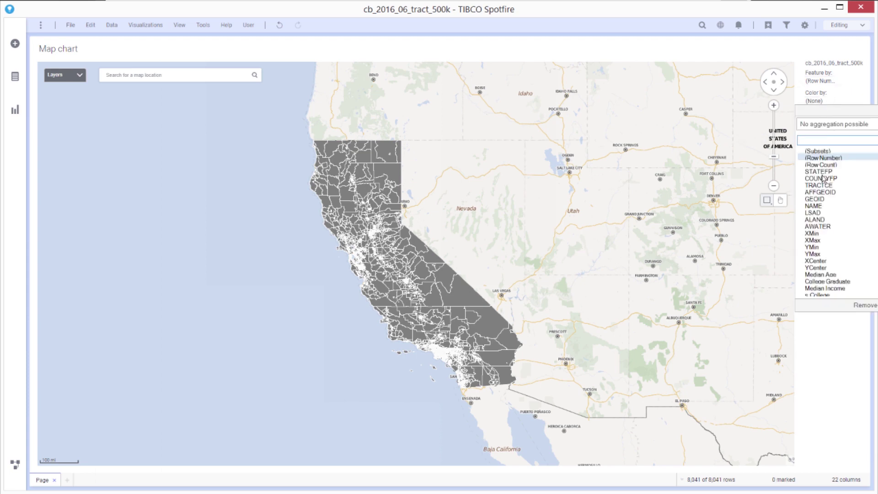
pyautogui.scroll(-1, 823, 178)
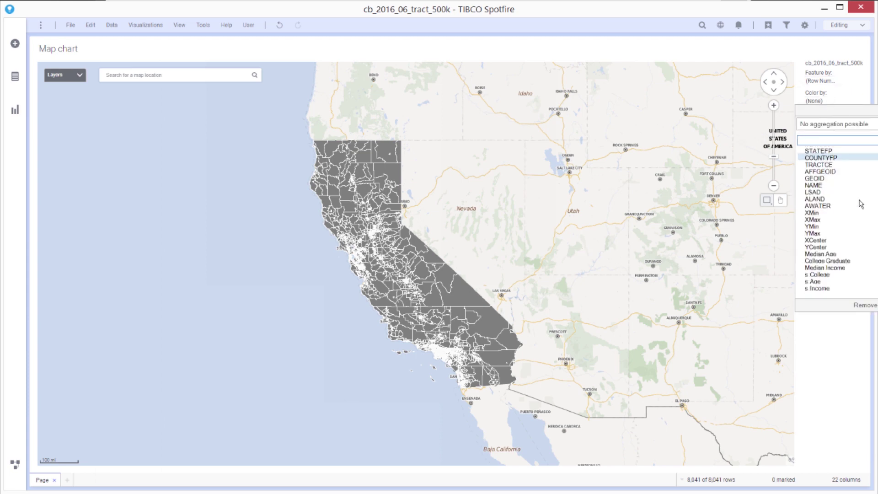
pyautogui.click(823, 254)
pyautogui.click(829, 261)
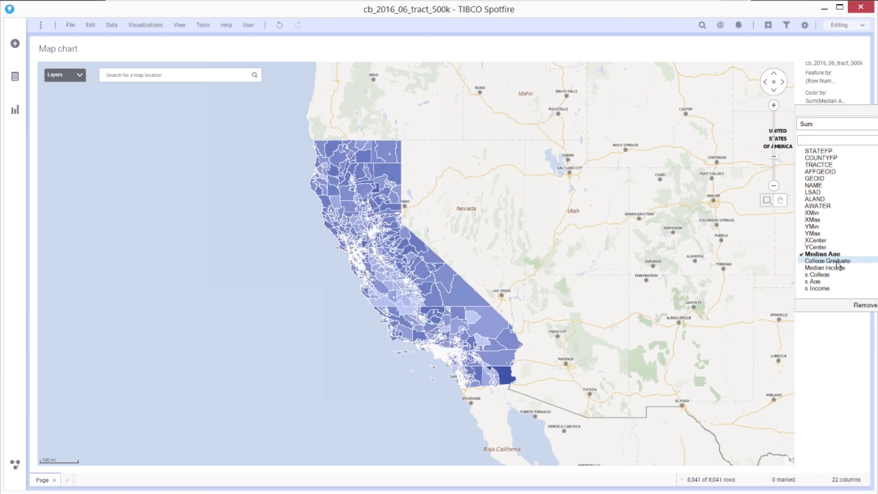
pyautogui.click(847, 268)
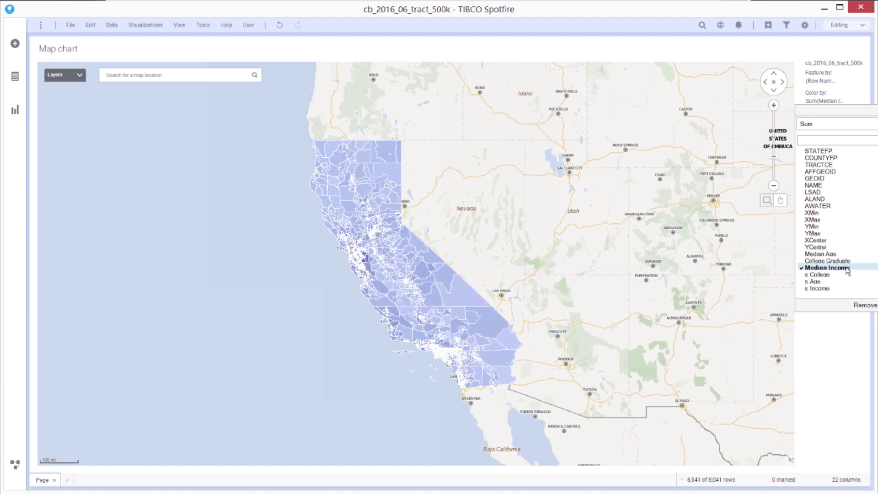
# Color the map by Median Age and set the tract polygon border weight to 0.
pyautogui.click(825, 280)
pyautogui.rightClick(468, 202)
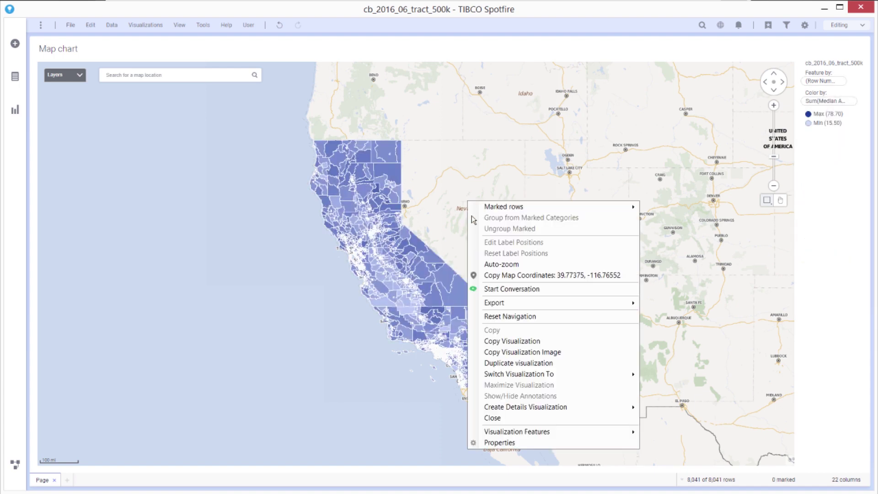
pyautogui.click(529, 441)
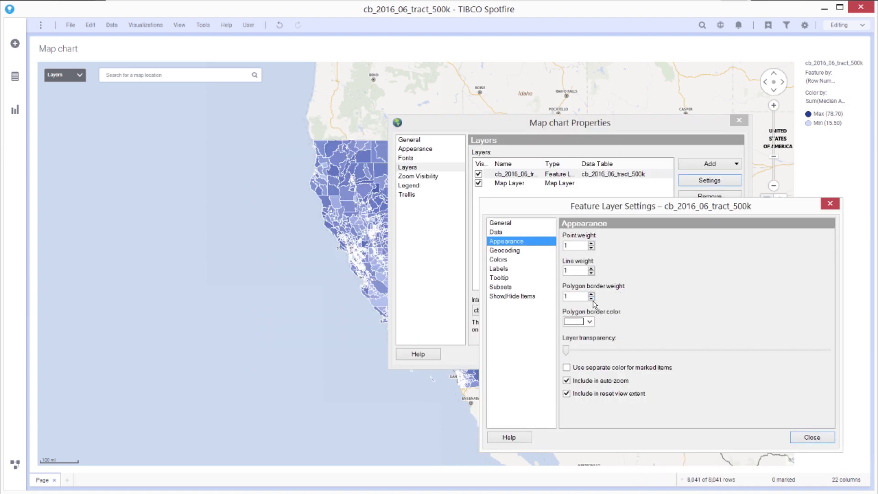
pyautogui.click(591, 299)
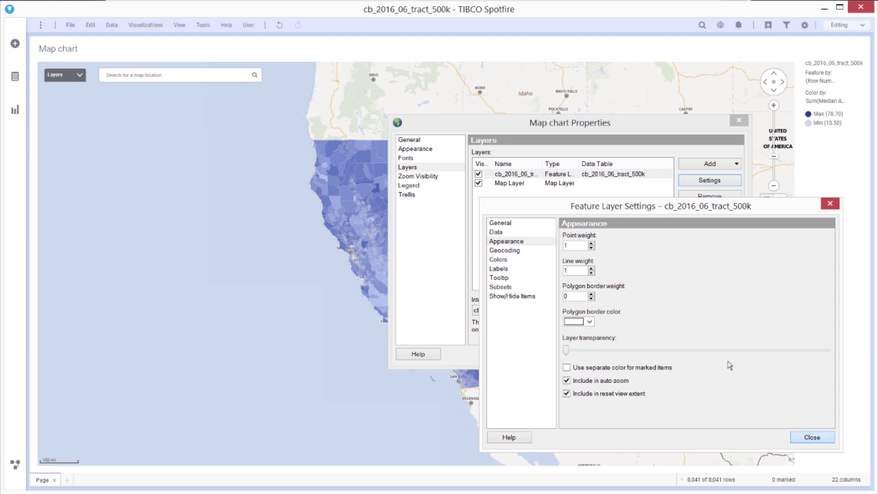
pyautogui.click(812, 437)
pyautogui.click(721, 354)
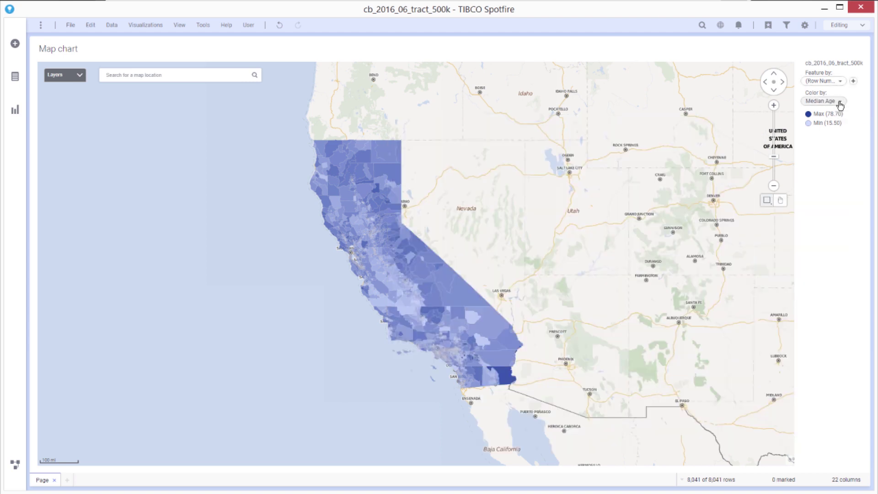
# Check the Color by column list, then view the coloring's Custom Expression, [Median Age].
pyautogui.click(840, 105)
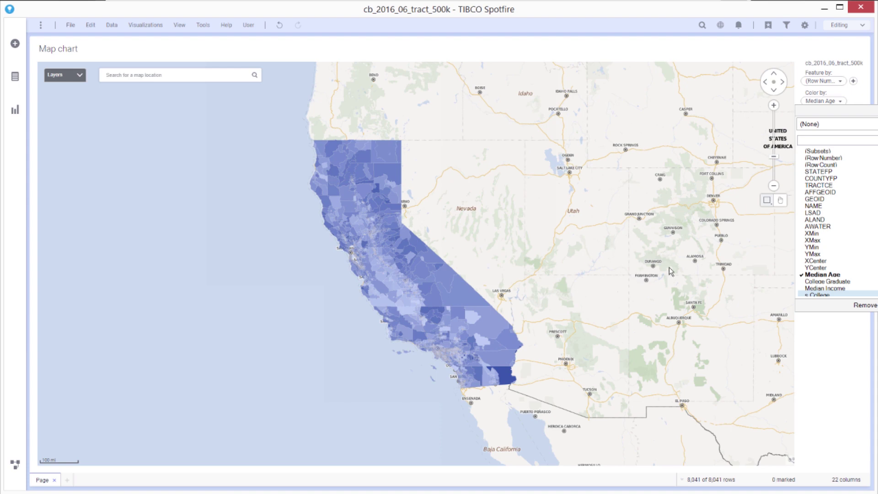
pyautogui.click(787, 277)
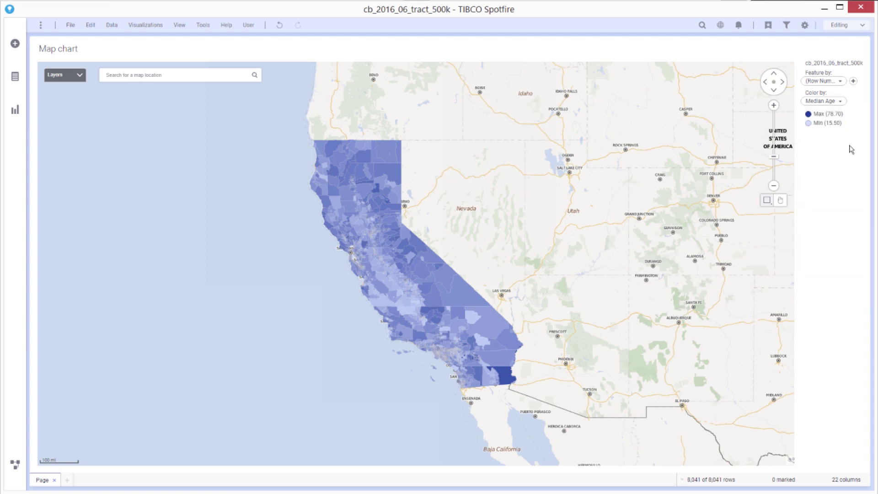
pyautogui.rightClick(827, 103)
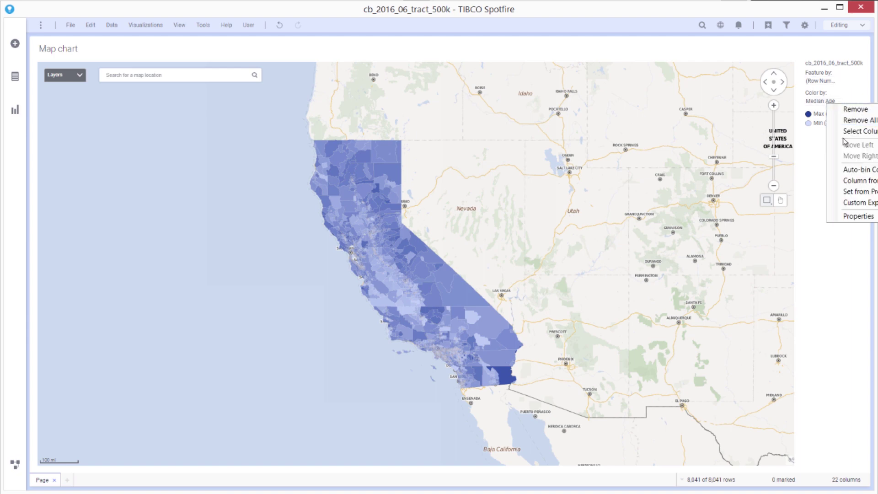
pyautogui.click(851, 201)
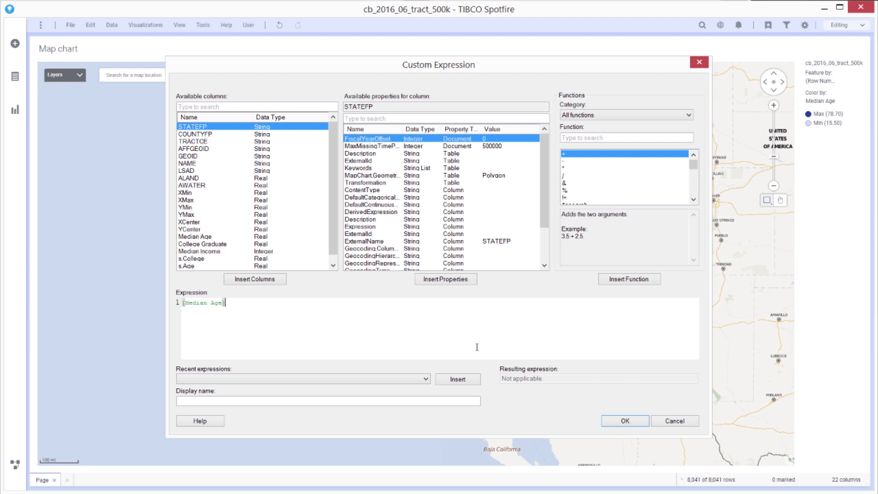
# Accept the expression, start a new calculated column, and pick the TERR_Integer statistical function.
pyautogui.click(615, 420)
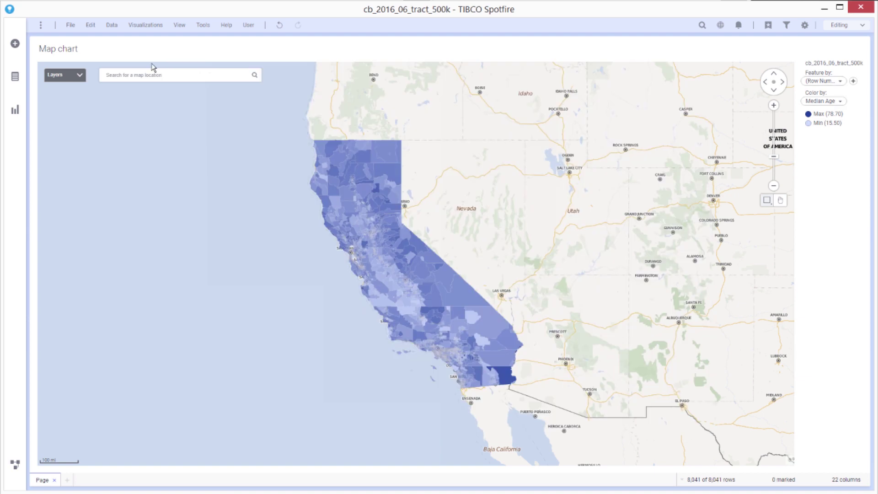
pyautogui.click(112, 25)
pyautogui.click(128, 56)
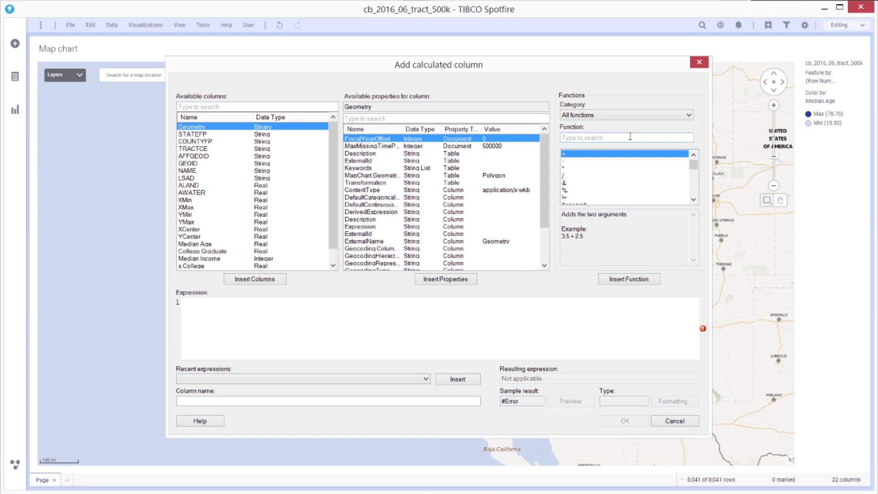
pyautogui.click(630, 136)
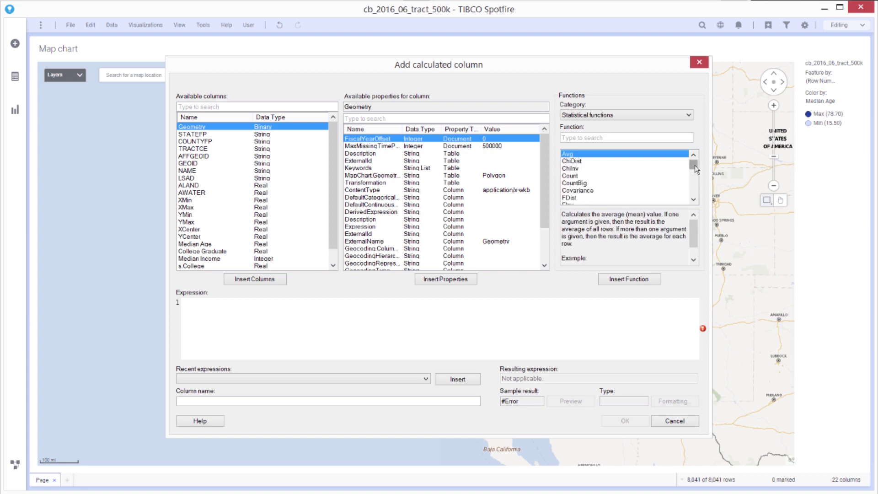
pyautogui.moveTo(693, 166); pyautogui.dragTo(695, 189)
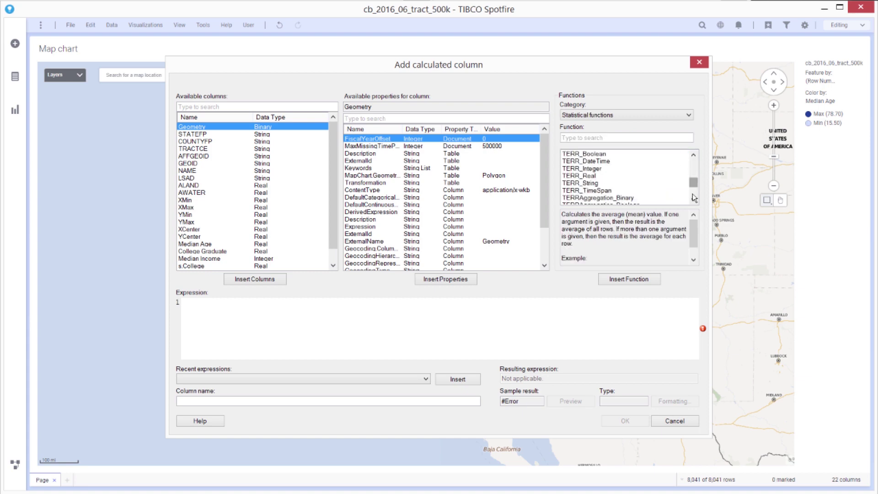
pyautogui.click(694, 156)
pyautogui.click(693, 156)
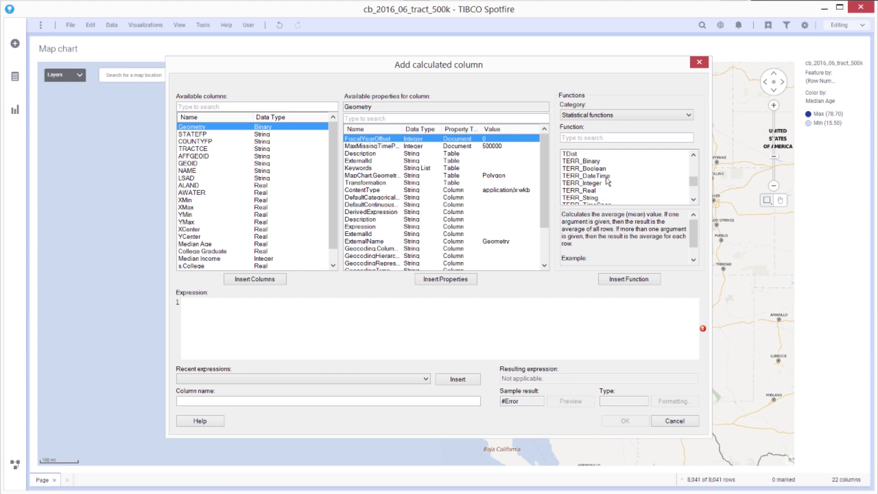
# Paste the 4-cluster k-means TERR_Integer expression on s.Income, s.Age, s.College and select its script.
pyautogui.click(285, 333)
pyautogui.write('String(TERR_Integer("output=kmeans(data.frame(input1, input2, input3), 4)$cluster",         [s.Income],         [s.Age],         [s.College]))')
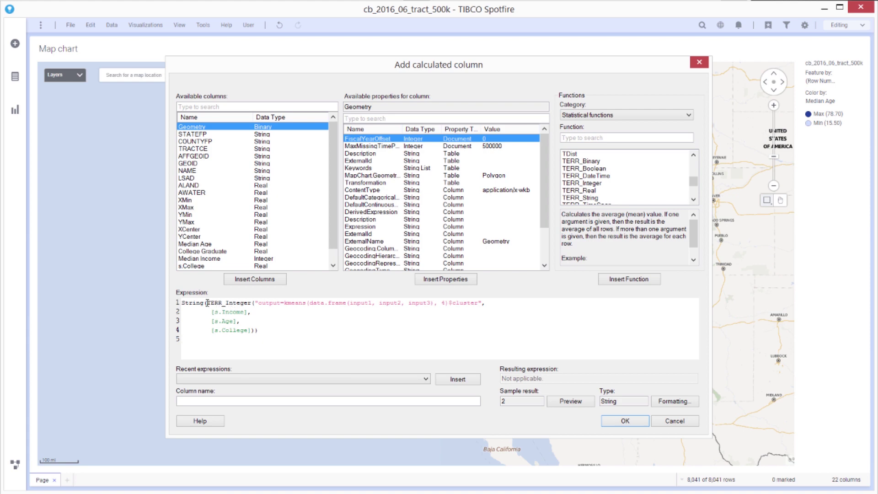
pyautogui.moveTo(207, 303); pyautogui.dragTo(482, 302)
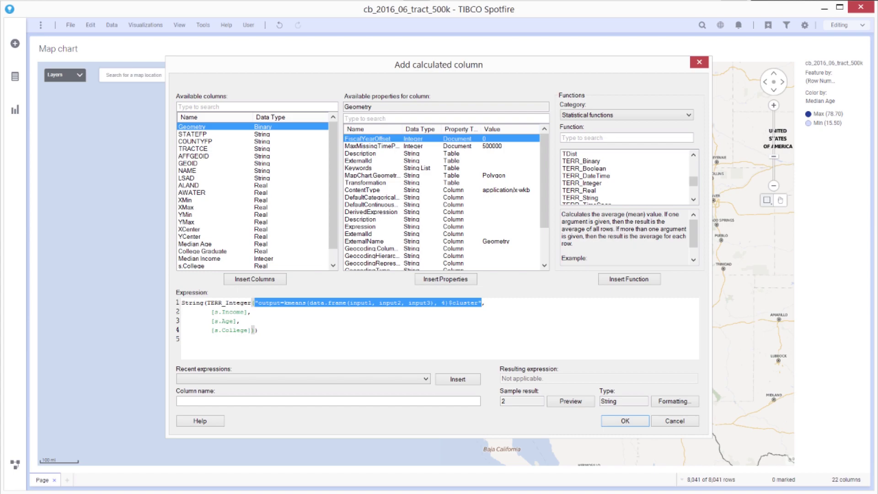
pyautogui.hotkey('alt', 'Tab')
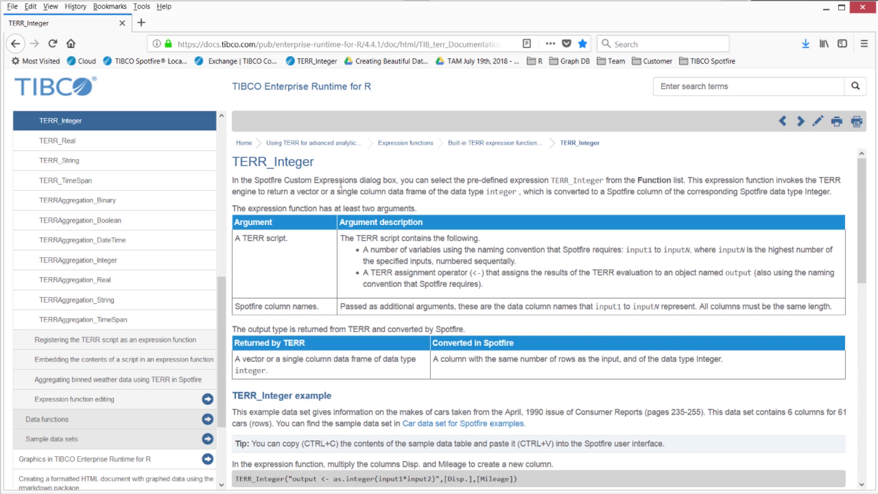
# Scroll through the TERR_Integer documentation's argument description and example.
pyautogui.scroll(-2, 527, 340)
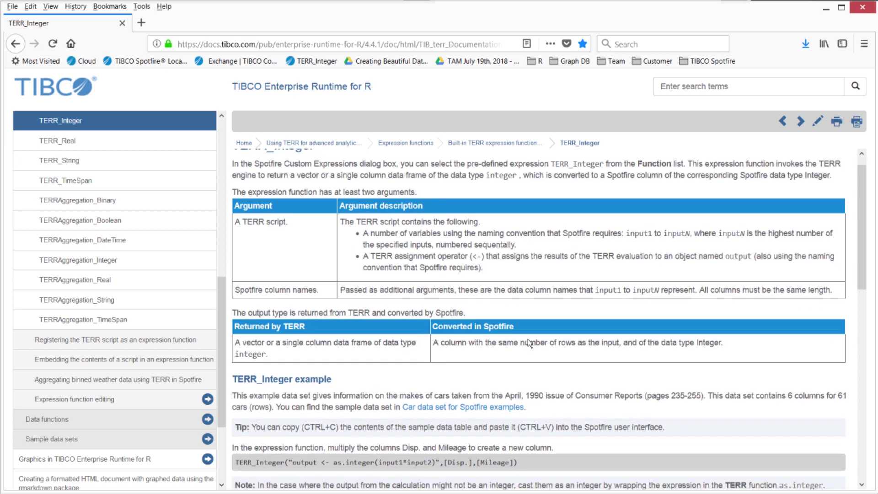
pyautogui.scroll(2, 528, 344)
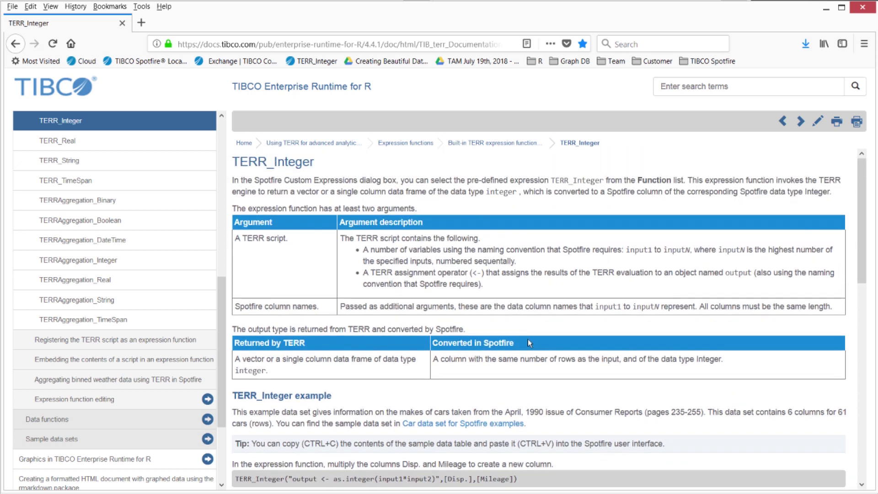
# Back in Add calculated column, highlight kmeans, output, and input1–input3 in the expression.
pyautogui.hotkey('alt', 'Tab')
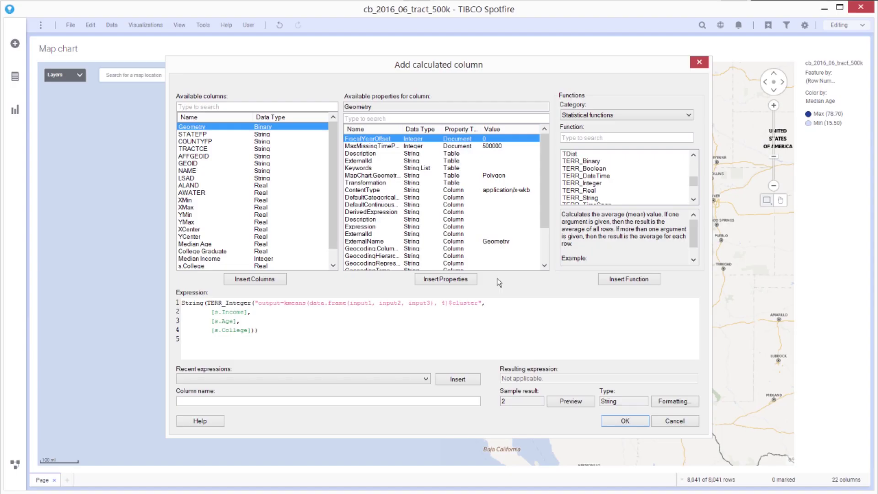
pyautogui.moveTo(285, 303); pyautogui.dragTo(306, 303)
pyautogui.click(325, 307)
pyautogui.doubleClick(264, 303)
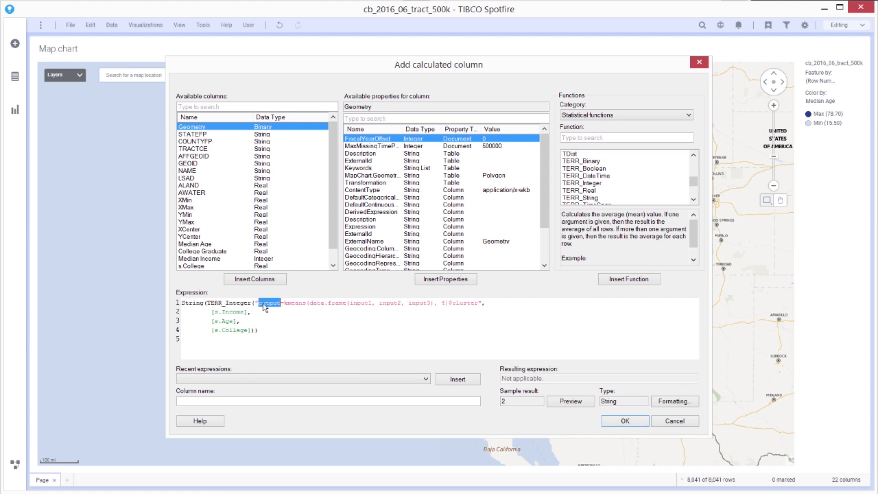
pyautogui.click(327, 317)
pyautogui.doubleClick(365, 302)
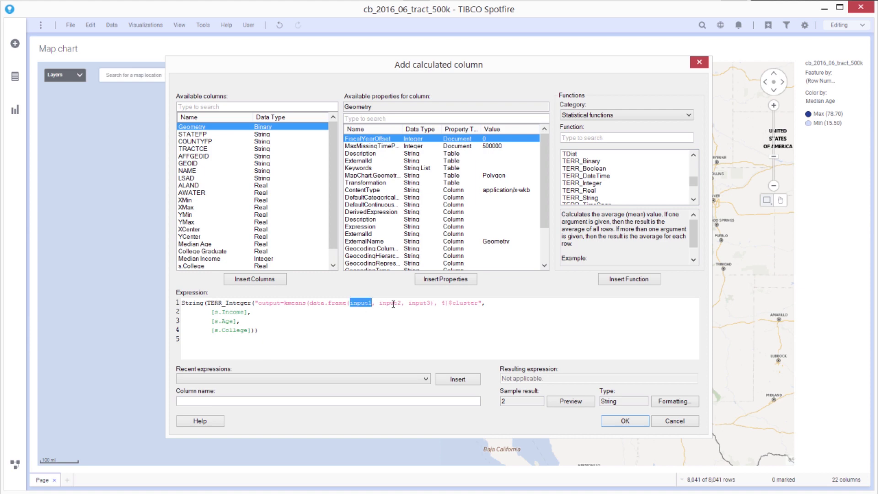
pyautogui.doubleClick(392, 303)
pyautogui.doubleClick(420, 303)
# Point out the cluster count 4 and String wrapper, then create the column named Cluster.
pyautogui.moveTo(284, 304); pyautogui.dragTo(306, 304)
pyautogui.doubleClick(443, 303)
pyautogui.doubleClick(265, 302)
pyautogui.press('Down')
pyautogui.moveTo(204, 303); pyautogui.dragTo(181, 303)
pyautogui.click(214, 400)
pyautogui.write('Cluster')
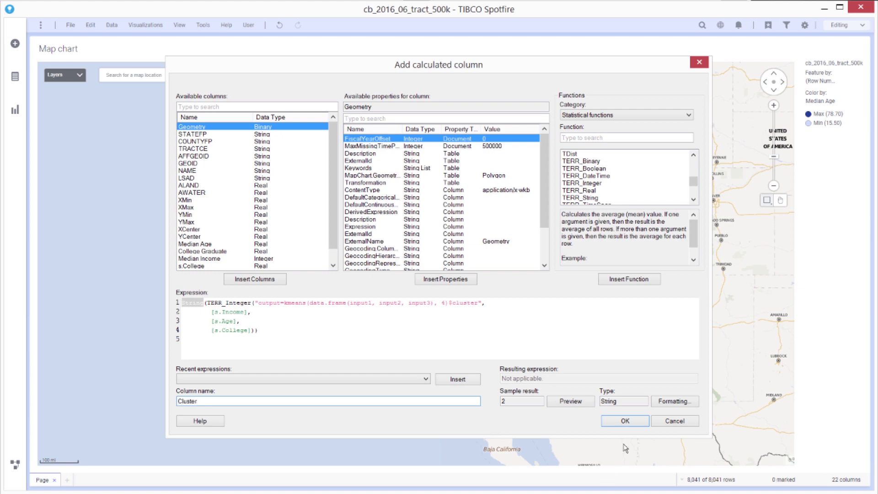
pyautogui.click(629, 421)
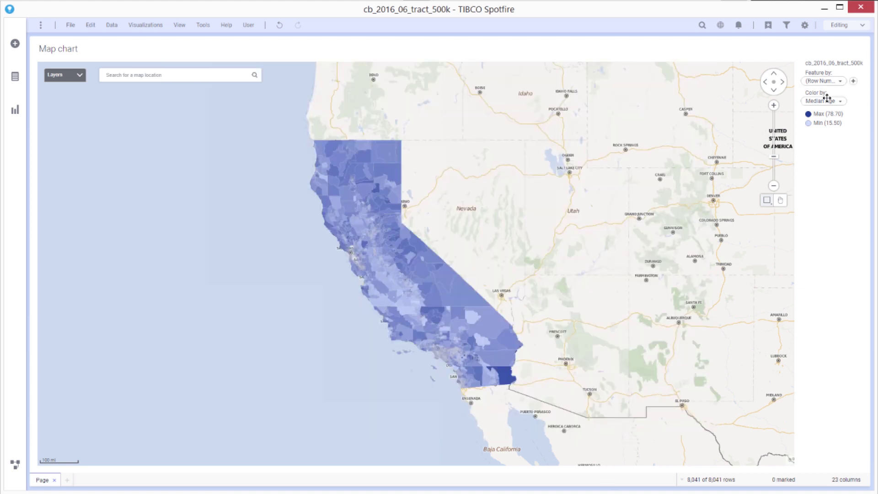
# Switch the map's Color by to Cluster, showing the four k-means groups 1–4.
pyautogui.click(826, 101)
pyautogui.scroll(-1, 810, 277)
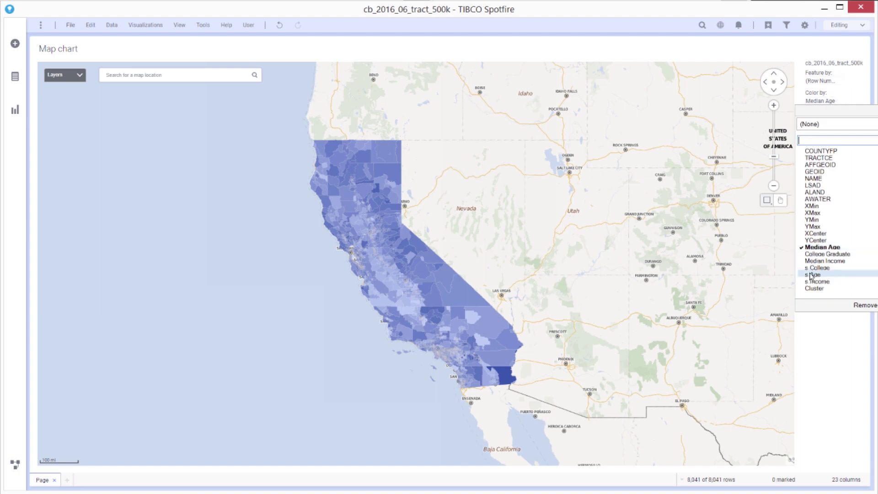
pyautogui.click(815, 288)
pyautogui.click(825, 339)
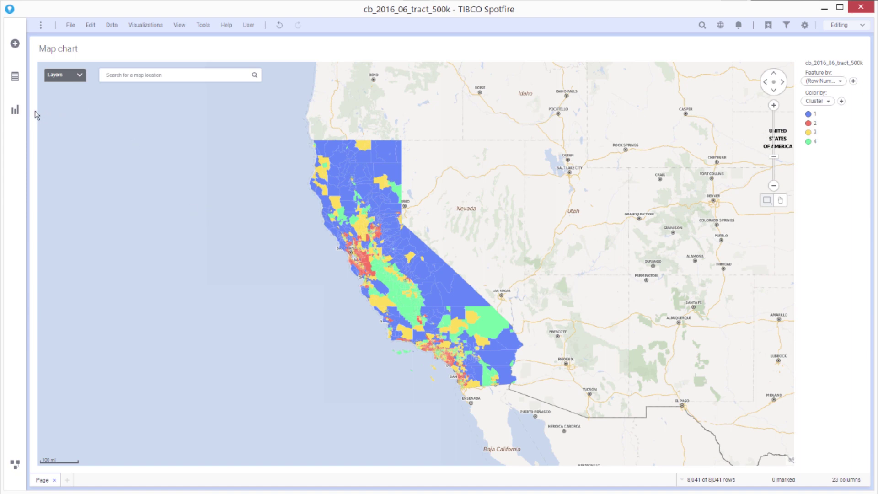
# Add a bar chart beside the map and put s.College, s.Age and s.Income on its value axis.
pyautogui.click(15, 109)
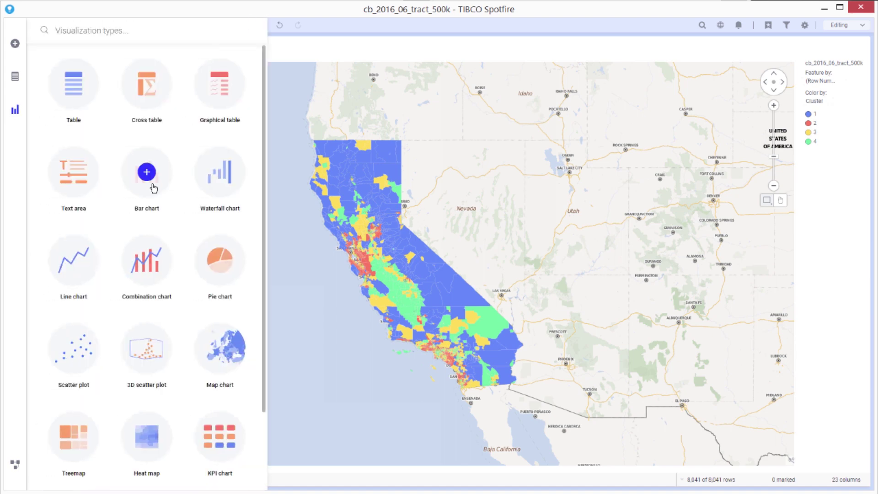
pyautogui.click(153, 184)
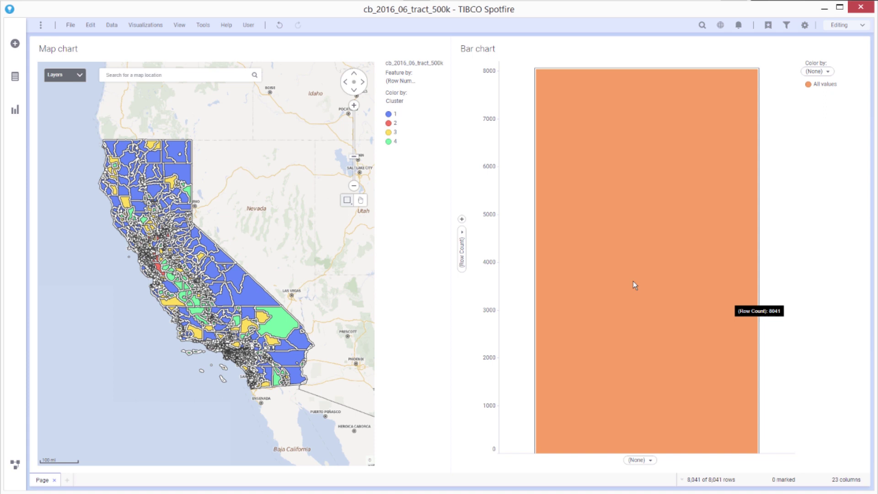
pyautogui.rightClick(461, 241)
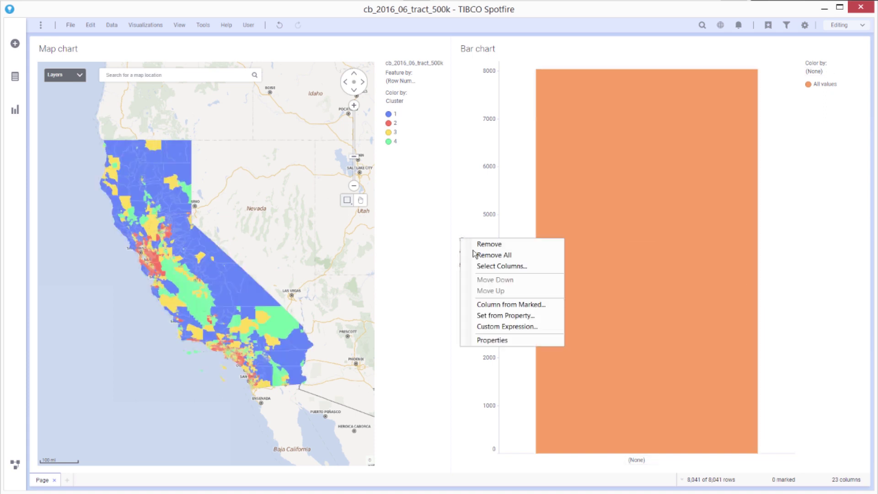
pyautogui.click(491, 267)
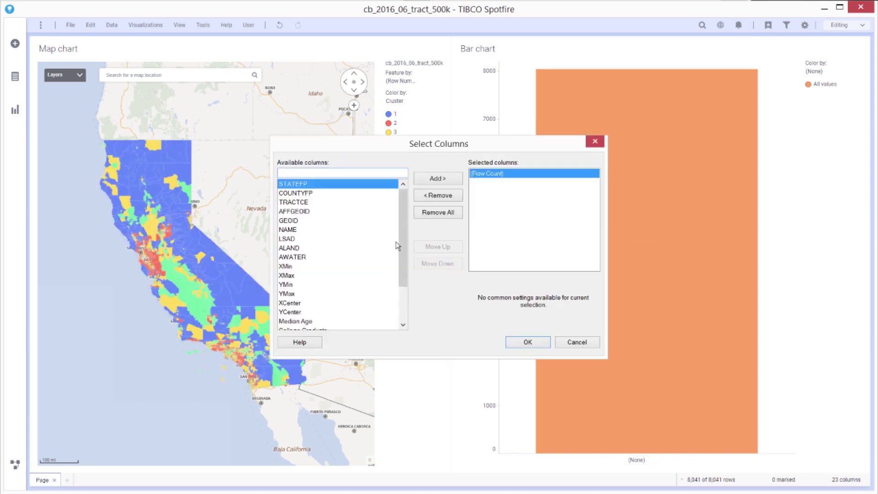
pyautogui.scroll(-2, 290, 298)
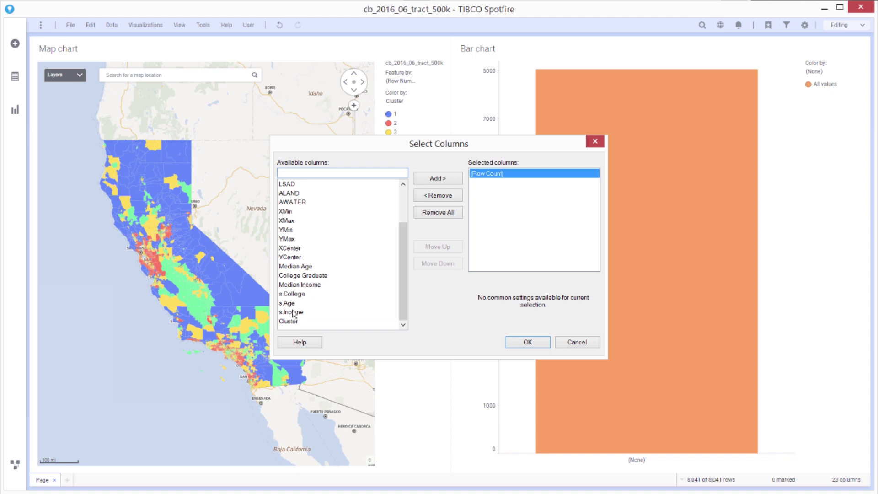
pyautogui.click(290, 295)
pyautogui.keyDown('shift'); pyautogui.click(320, 314); pyautogui.keyUp('shift')
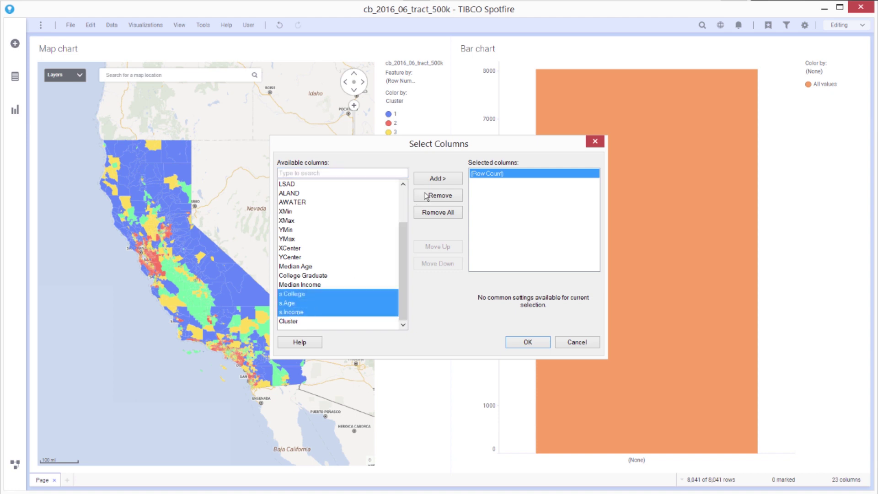
pyautogui.click(444, 178)
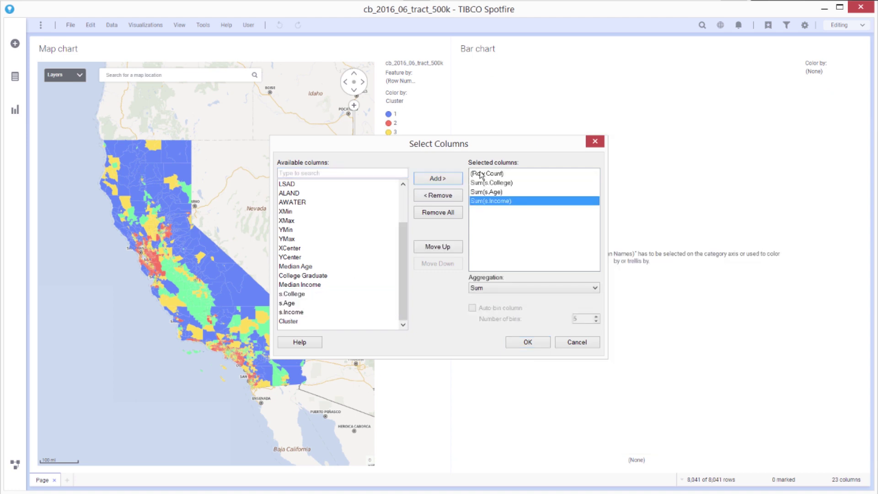
# Remove Row Count from the values and aggregate the three scaled columns by Average.
pyautogui.click(480, 174)
pyautogui.click(459, 194)
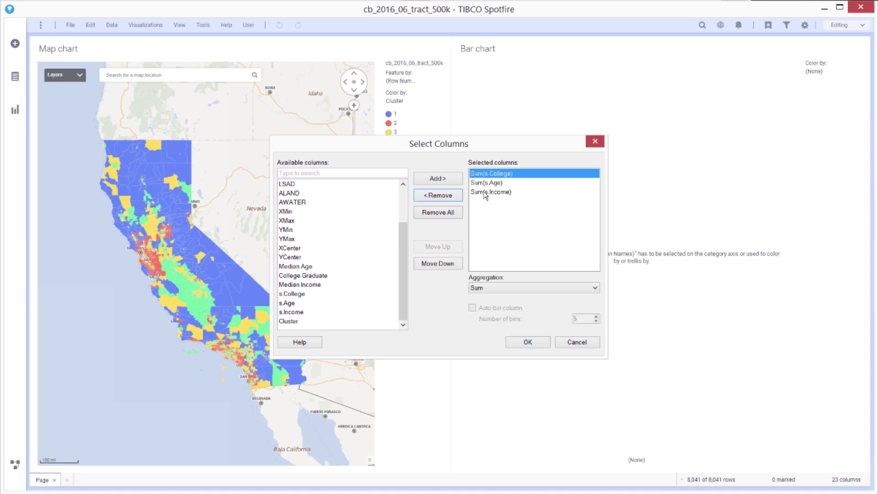
pyautogui.keyDown('shift'); pyautogui.click(484, 192); pyautogui.keyUp('shift')
pyautogui.click(492, 289)
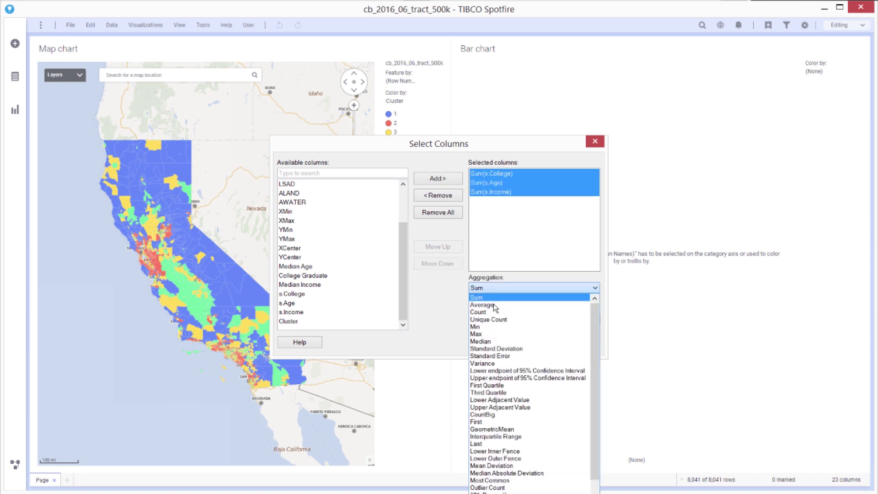
pyautogui.click(493, 304)
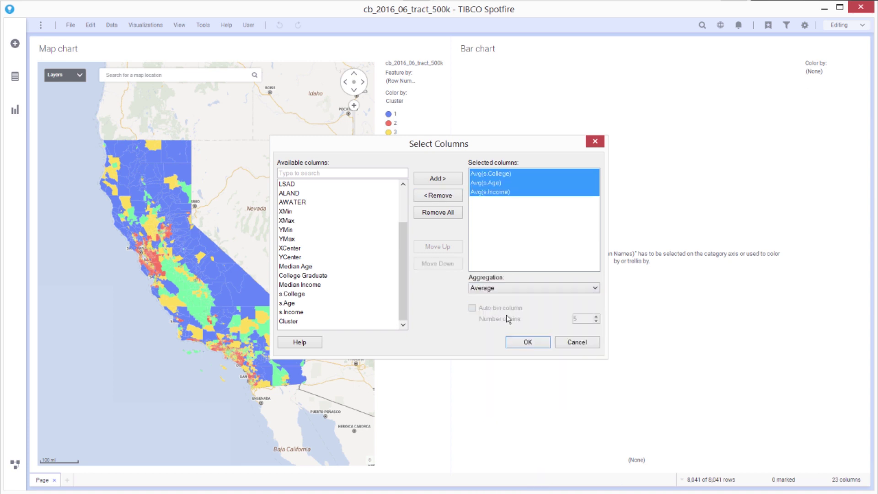
pyautogui.click(540, 345)
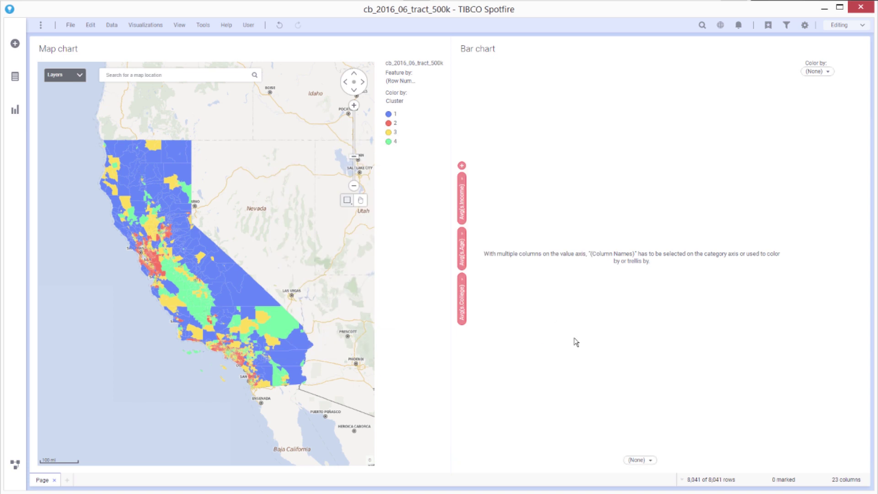
# Set the bar chart's category axis to (Column Names) and trellis it into rows by Cluster.
pyautogui.click(651, 460)
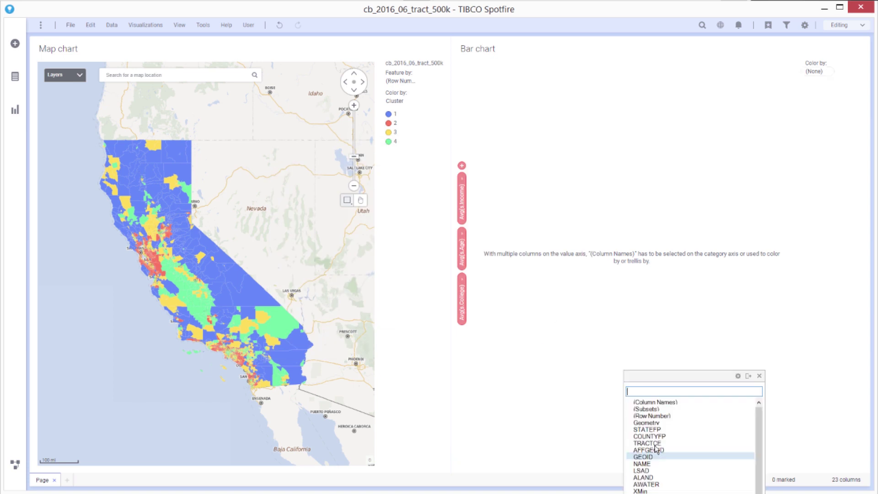
pyautogui.click(663, 411)
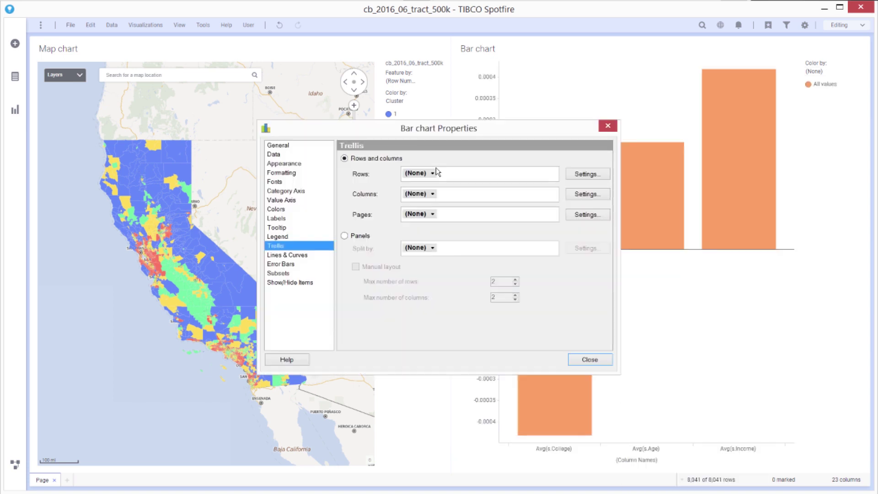
pyautogui.click(433, 173)
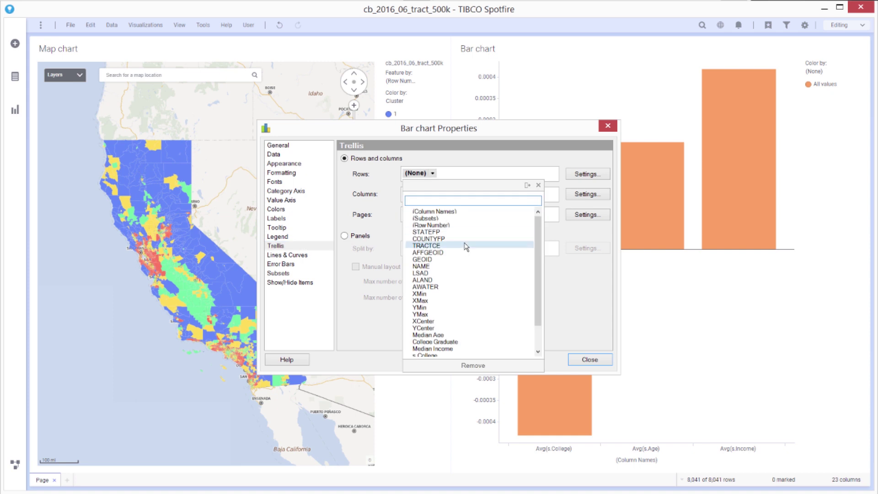
pyautogui.scroll(-1, 450, 338)
pyautogui.click(421, 348)
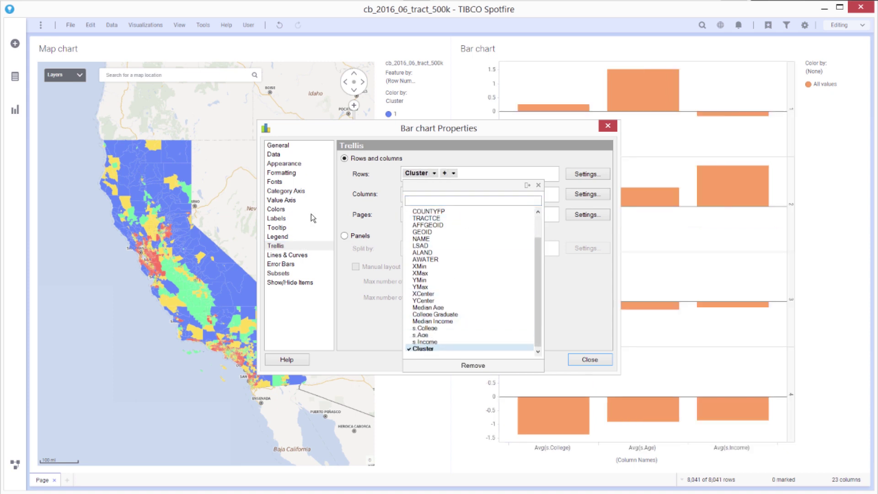
# Color the bar chart's bars by the Cluster column.
pyautogui.click(275, 209)
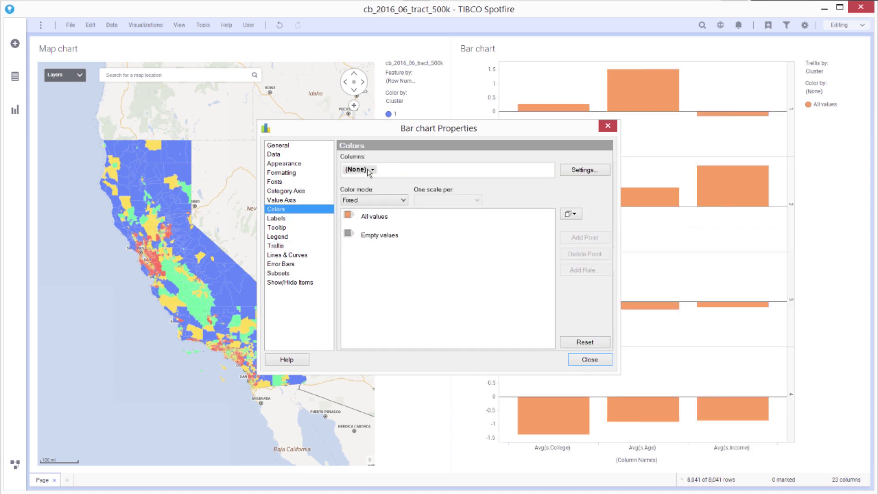
pyautogui.click(366, 169)
pyautogui.scroll(-3, 404, 323)
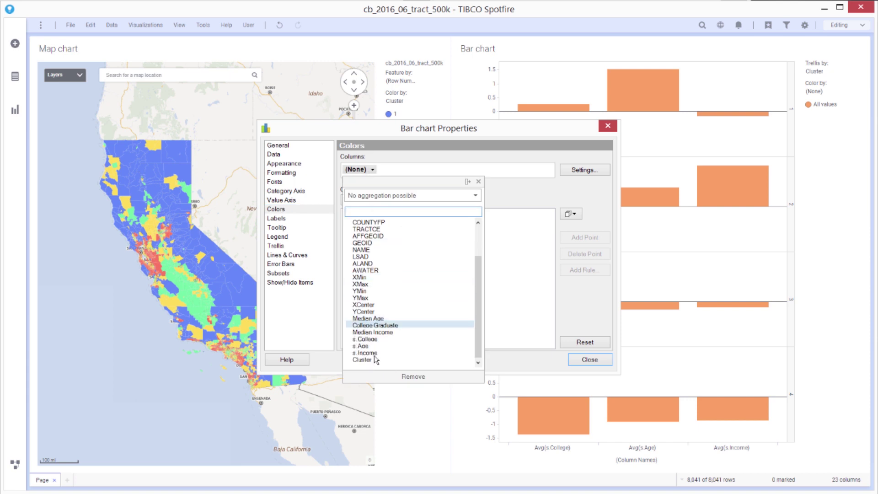
pyautogui.click(379, 362)
pyautogui.click(590, 360)
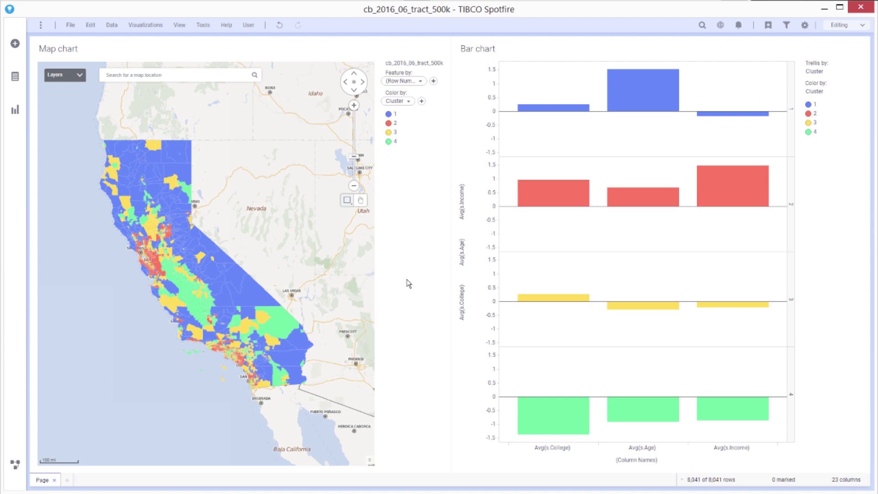
# Zoom the cluster map in on the Bay Area tracts, then drag it south to Los Angeles.
pyautogui.click(354, 106)
pyautogui.scroll(1, 175, 231)
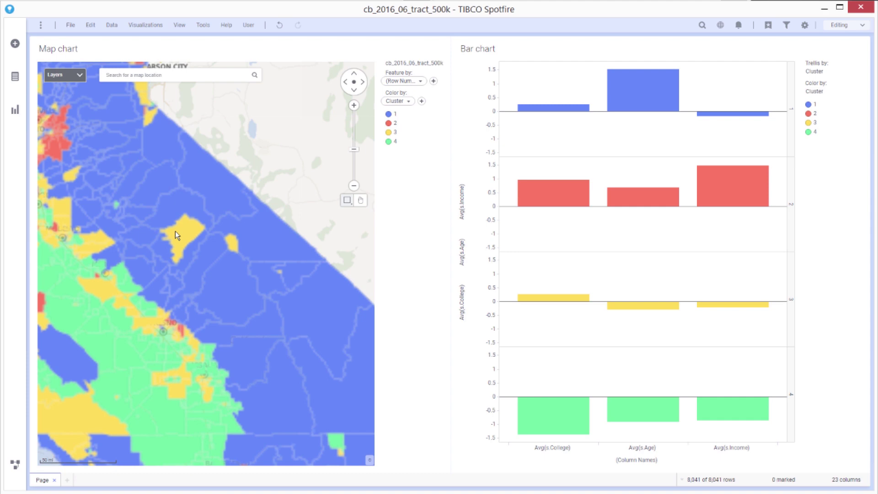
pyautogui.scroll(-1, 217, 245)
pyautogui.scroll(1, 213, 277)
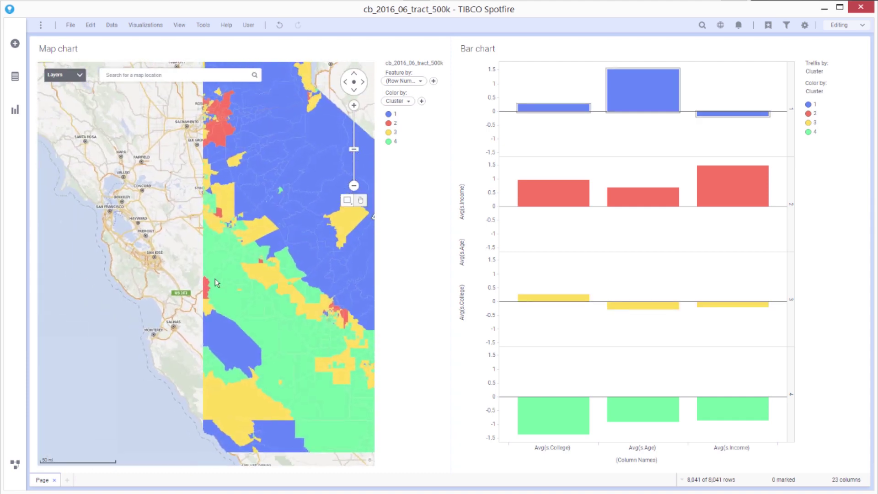
pyautogui.moveTo(124, 194); pyautogui.dragTo(118, 186)
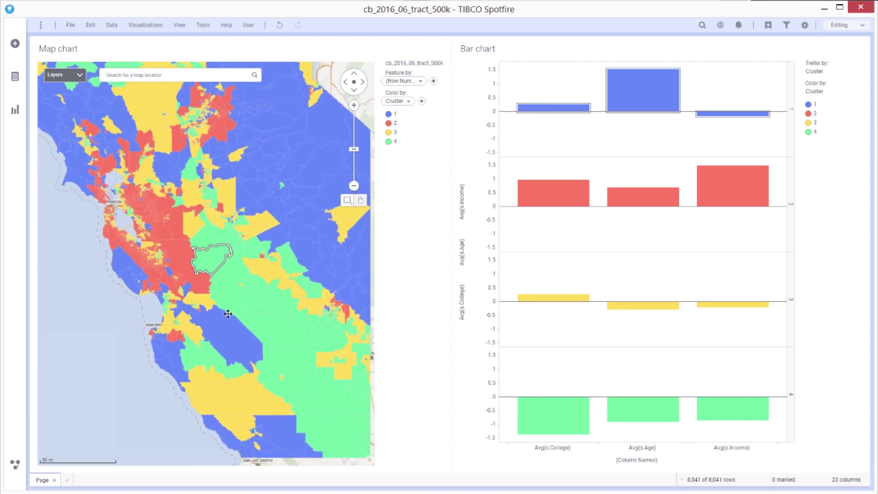
pyautogui.moveTo(256, 357); pyautogui.dragTo(137, 165)
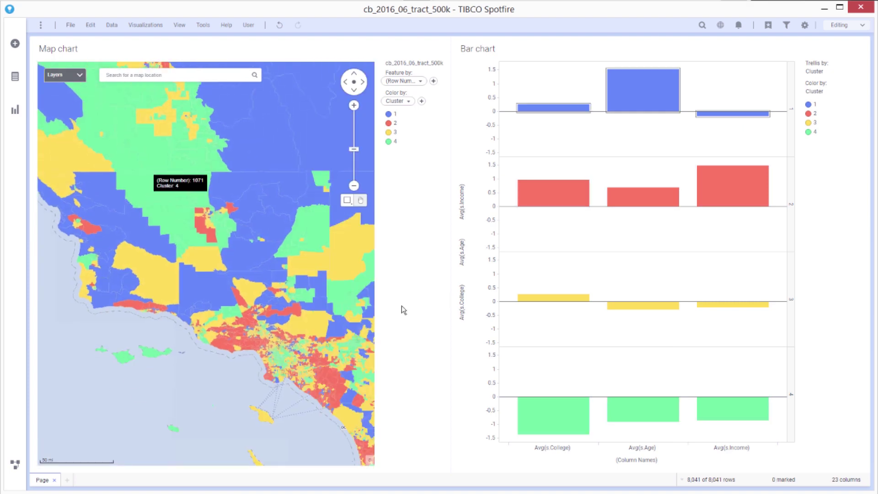